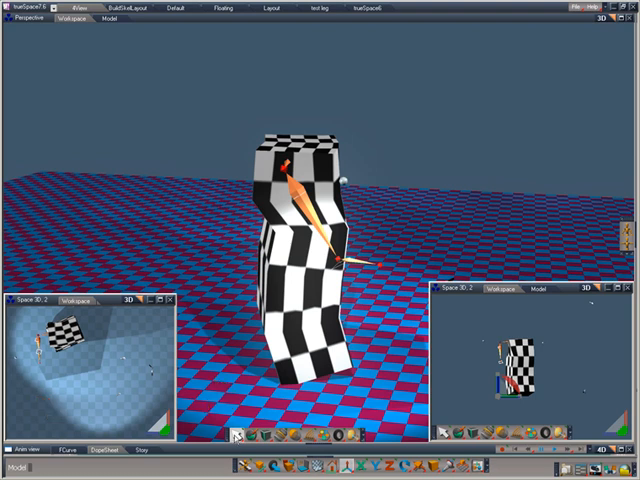
Select the arm bone and swing it left, toward the viewer, then out to horizontal
{"action": "left_click", "coordinate": [237, 436]}
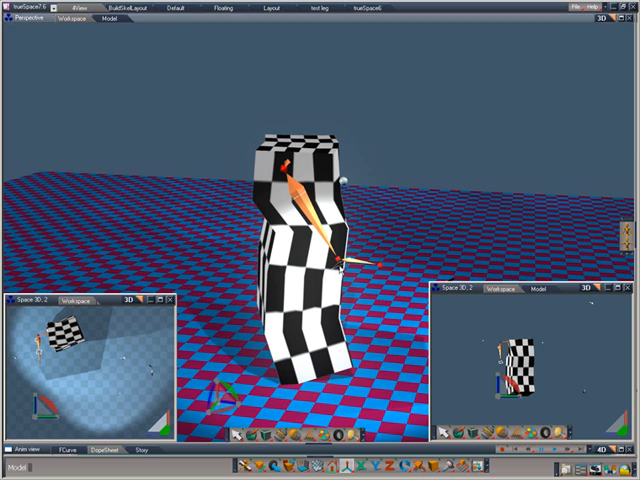
{"action": "mouse_move", "coordinate": [340, 262]}
{"action": "left_mouse_down"}
{"action": "mouse_move", "coordinate": [212, 258]}
{"action": "mouse_move", "coordinate": [385, 230]}
{"action": "left_mouse_up"}
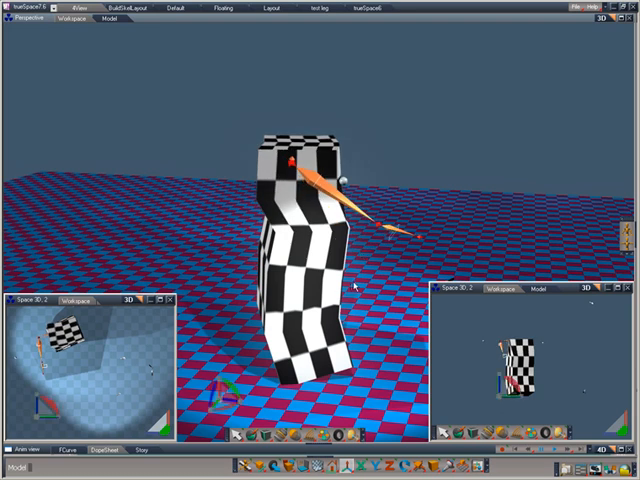
{"action": "mouse_move", "coordinate": [393, 233]}
{"action": "left_mouse_down"}
{"action": "mouse_move", "coordinate": [372, 248]}
{"action": "mouse_move", "coordinate": [368, 244]}
{"action": "left_mouse_up"}
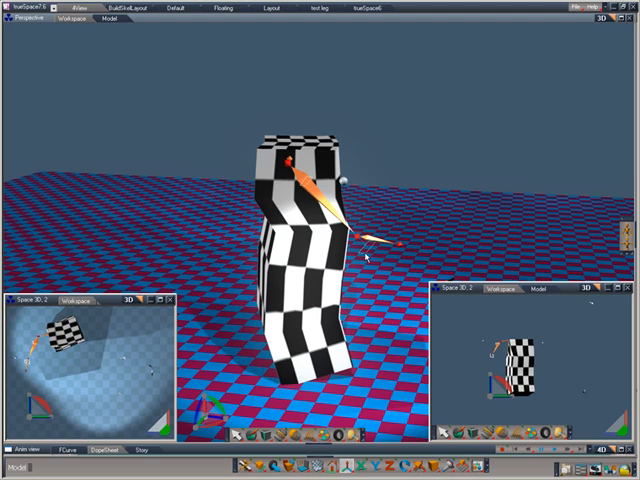
{"action": "mouse_move", "coordinate": [367, 256]}
{"action": "left_mouse_down"}
{"action": "mouse_move", "coordinate": [373, 258]}
{"action": "mouse_move", "coordinate": [378, 225]}
{"action": "mouse_move", "coordinate": [362, 243]}
{"action": "left_mouse_up"}
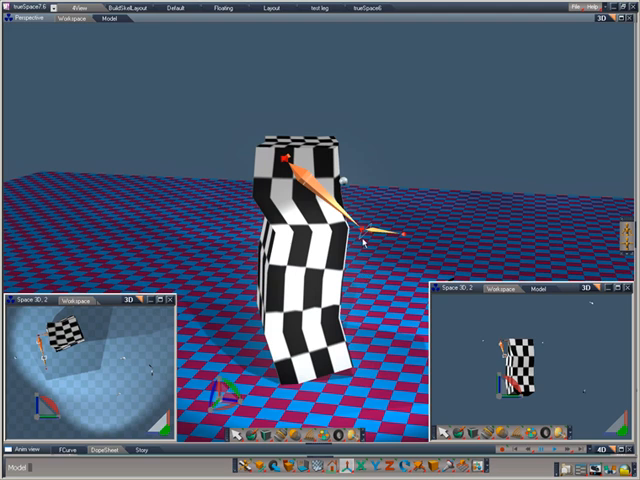
Swing the arm bone over to the left and back around until it points right
{"action": "left_click_drag", "start_coordinate": [366, 236], "coordinate": [238, 247]}
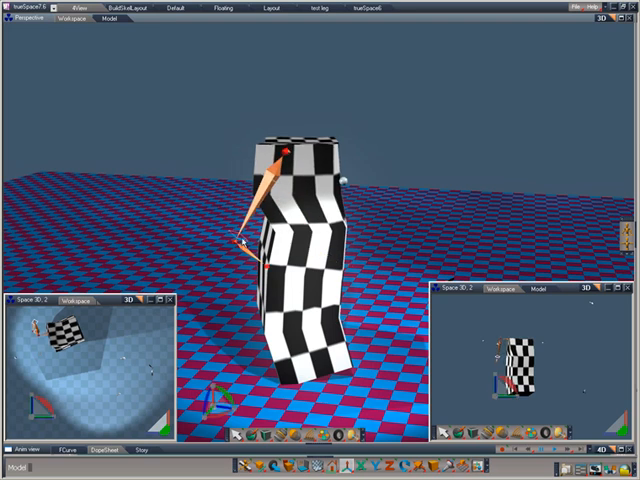
{"action": "left_click_drag", "start_coordinate": [247, 244], "coordinate": [386, 243]}
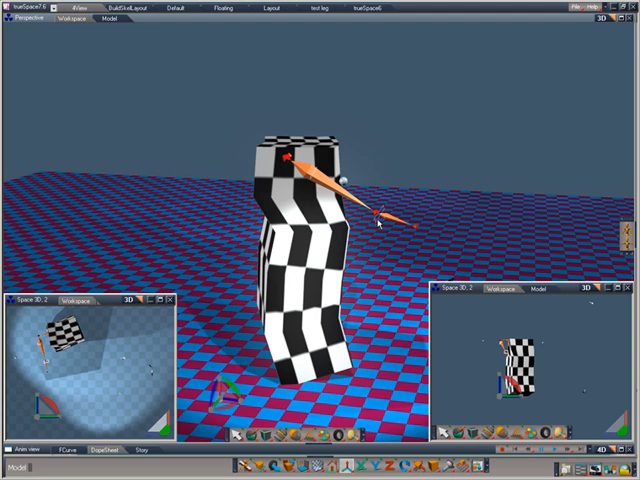
{"action": "mouse_move", "coordinate": [379, 222]}
{"action": "left_mouse_down"}
{"action": "mouse_move", "coordinate": [228, 244]}
{"action": "mouse_move", "coordinate": [358, 232]}
{"action": "mouse_move", "coordinate": [370, 225]}
{"action": "left_mouse_up"}
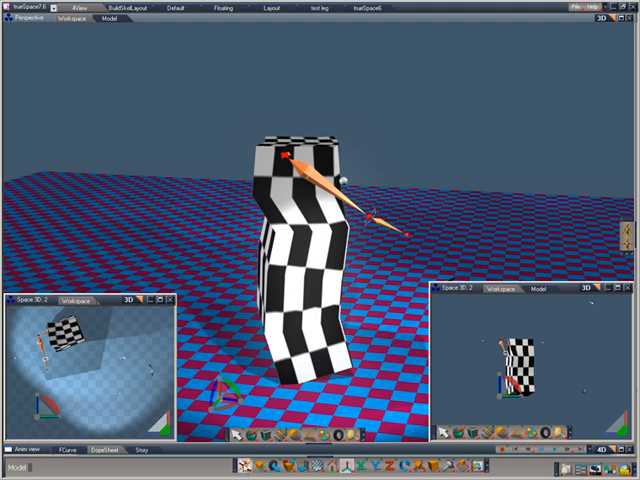
Show the skeleton, drag the arm chain toward the lower right and bend the lower body into an S-curve
{"action": "left_click", "coordinate": [370, 228]}
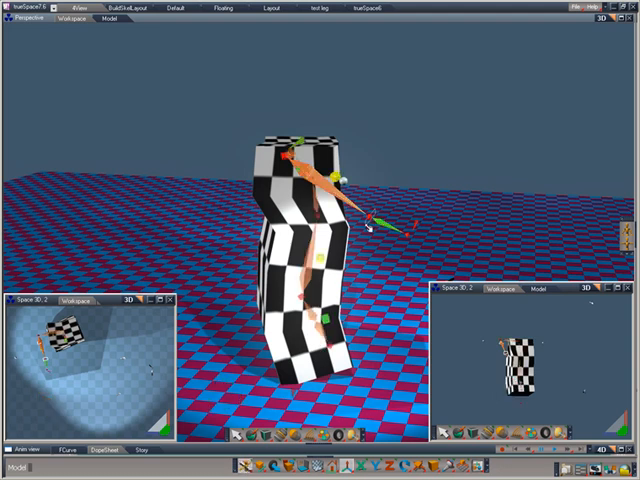
{"action": "mouse_move", "coordinate": [370, 228]}
{"action": "left_mouse_down"}
{"action": "mouse_move", "coordinate": [205, 240]}
{"action": "mouse_move", "coordinate": [382, 240]}
{"action": "left_mouse_up"}
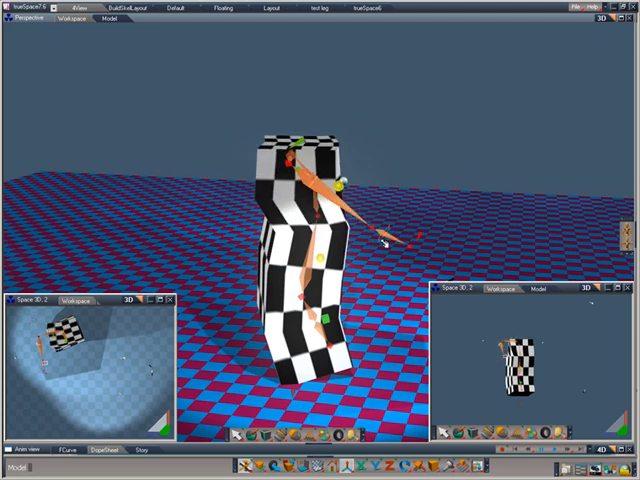
{"action": "mouse_move", "coordinate": [382, 240]}
{"action": "left_mouse_down"}
{"action": "mouse_move", "coordinate": [370, 235]}
{"action": "mouse_move", "coordinate": [395, 235]}
{"action": "left_mouse_up"}
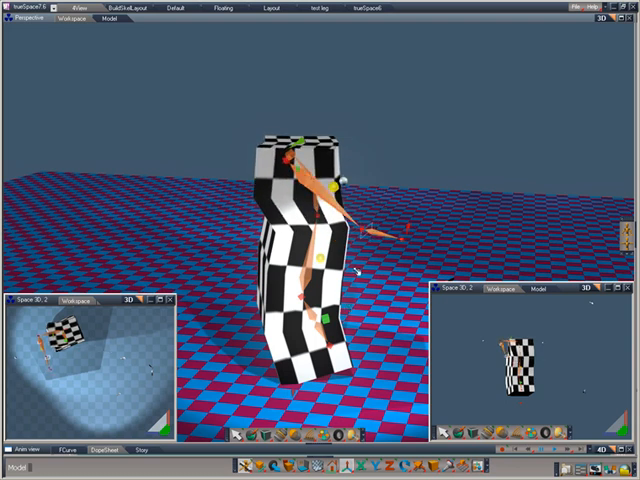
{"action": "mouse_move", "coordinate": [337, 222]}
{"action": "left_mouse_down"}
{"action": "mouse_move", "coordinate": [263, 203]}
{"action": "mouse_move", "coordinate": [215, 215]}
{"action": "mouse_move", "coordinate": [355, 190]}
{"action": "mouse_move", "coordinate": [262, 244]}
{"action": "mouse_move", "coordinate": [305, 345]}
{"action": "left_mouse_up"}
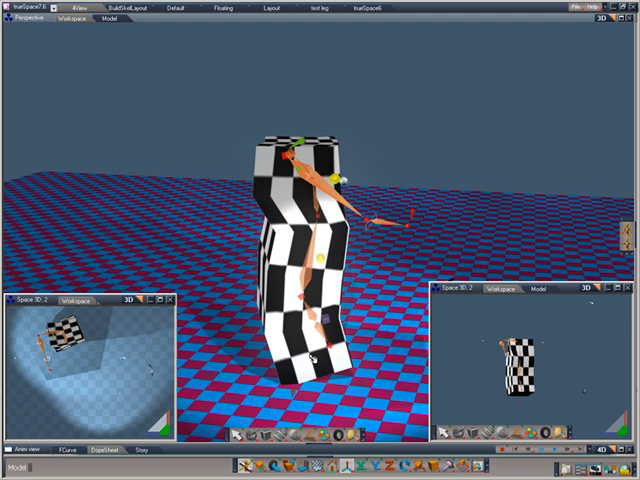
{"action": "mouse_move", "coordinate": [310, 355]}
{"action": "left_mouse_down"}
{"action": "mouse_move", "coordinate": [316, 360]}
{"action": "mouse_move", "coordinate": [365, 343]}
{"action": "left_mouse_up"}
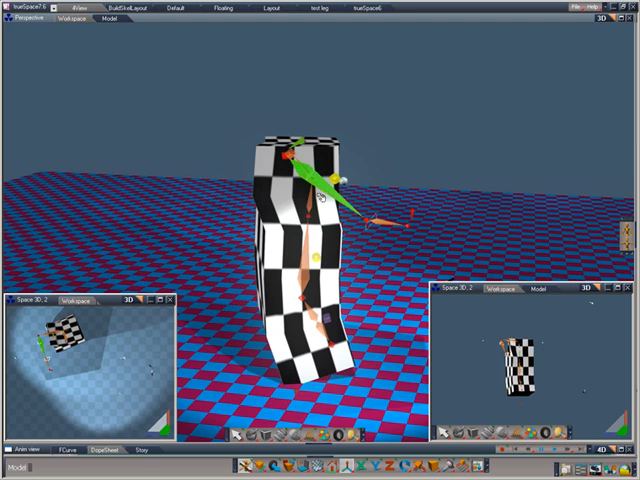
Select the arm's end joint, tilt the hand segment upward and bring up its move handles
{"action": "left_click", "coordinate": [368, 222]}
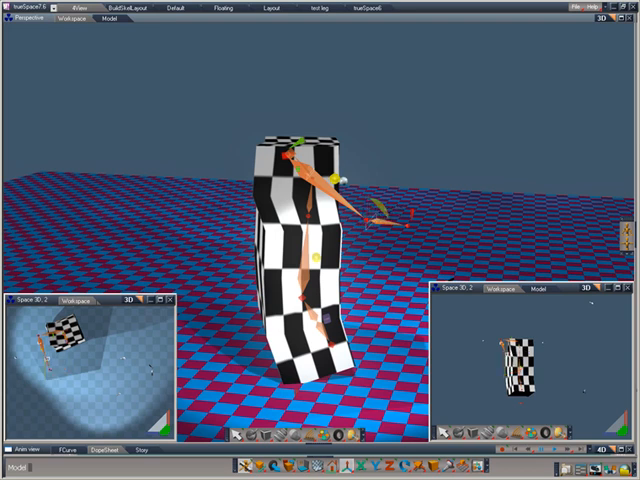
{"action": "mouse_move", "coordinate": [378, 218]}
{"action": "left_mouse_down"}
{"action": "mouse_move", "coordinate": [378, 190]}
{"action": "mouse_move", "coordinate": [395, 245]}
{"action": "left_mouse_up"}
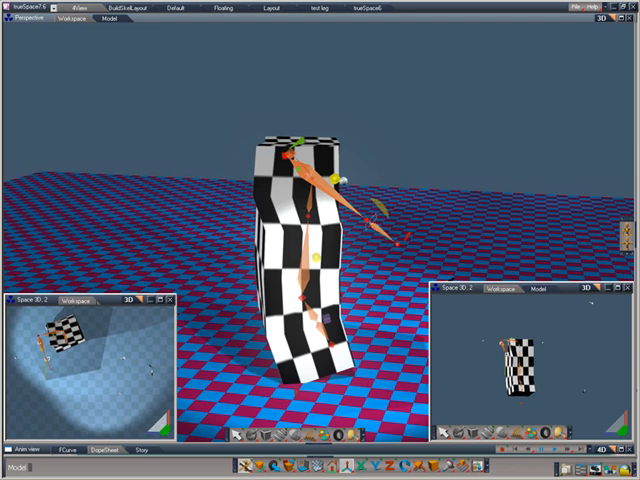
{"action": "left_click", "coordinate": [378, 208]}
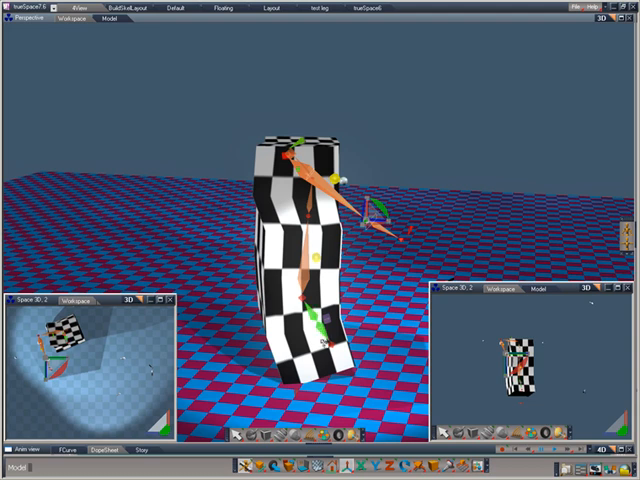
Reshape the lower body's bend and foot area, then select the arm's tip joint
{"action": "mouse_move", "coordinate": [262, 350]}
{"action": "left_mouse_down"}
{"action": "mouse_move", "coordinate": [332, 388]}
{"action": "mouse_move", "coordinate": [344, 367]}
{"action": "left_mouse_up"}
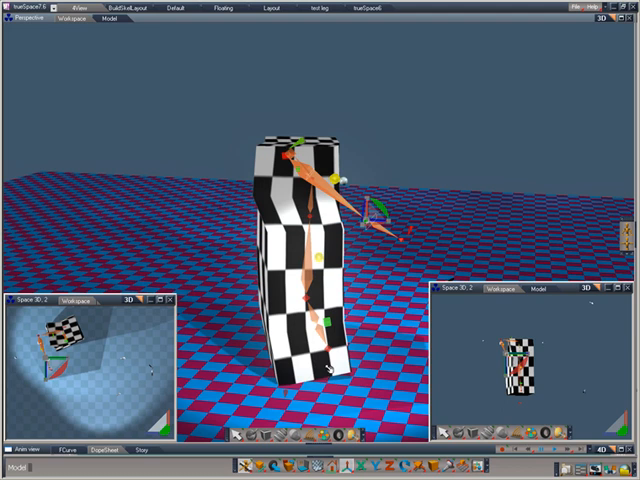
{"action": "left_click_drag", "start_coordinate": [330, 368], "coordinate": [334, 325]}
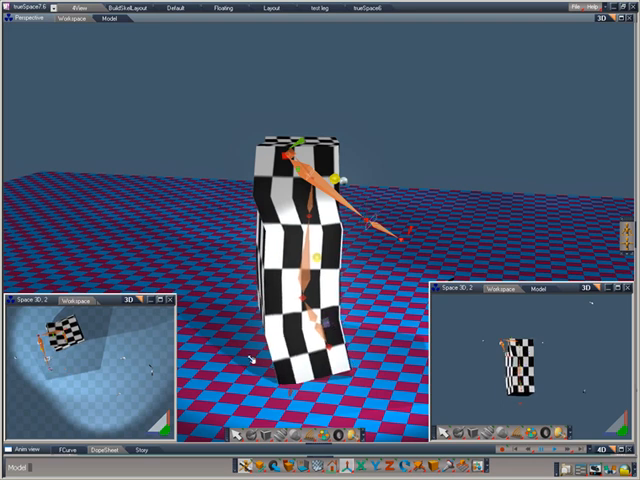
{"action": "left_click_drag", "start_coordinate": [251, 358], "coordinate": [367, 362]}
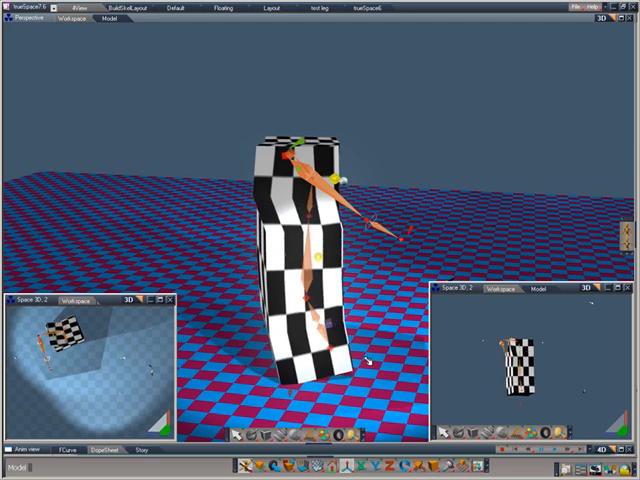
{"action": "left_click", "coordinate": [367, 362]}
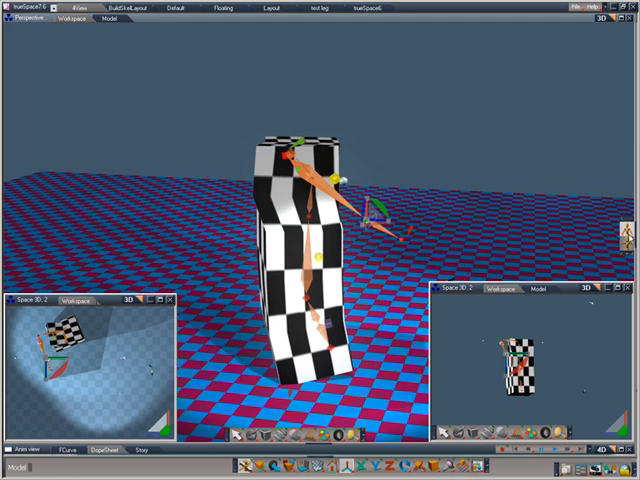
Tear the Character Posing panel out of the side stack to float in the viewport, then collapse the stack
{"action": "left_click", "coordinate": [625, 234]}
{"action": "left_click_drag", "start_coordinate": [572, 233], "coordinate": [509, 233]}
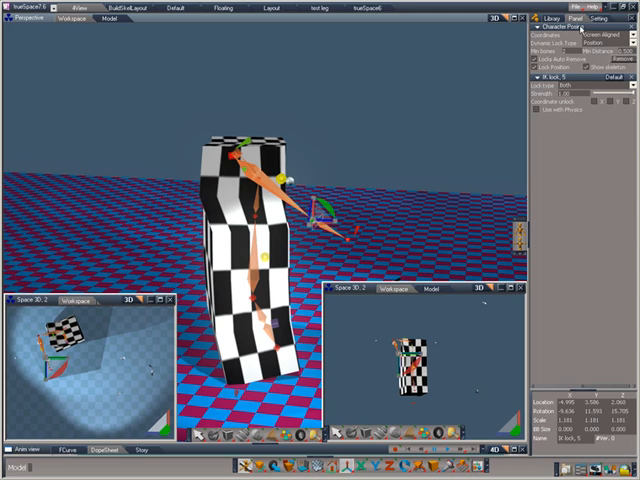
{"action": "left_click_drag", "start_coordinate": [581, 27], "coordinate": [442, 221]}
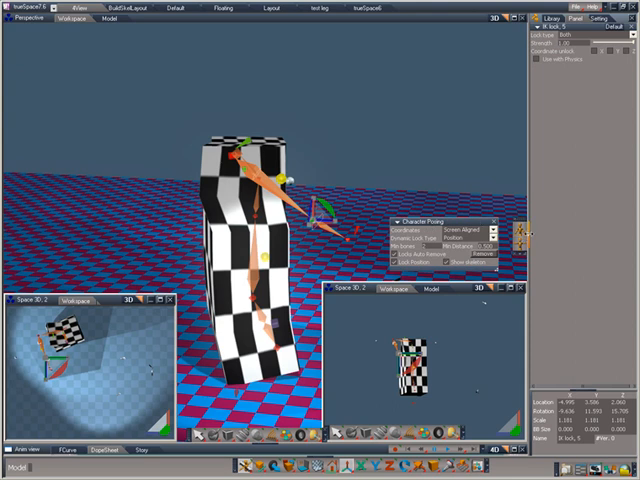
{"action": "left_click_drag", "start_coordinate": [528, 200], "coordinate": [605, 200]}
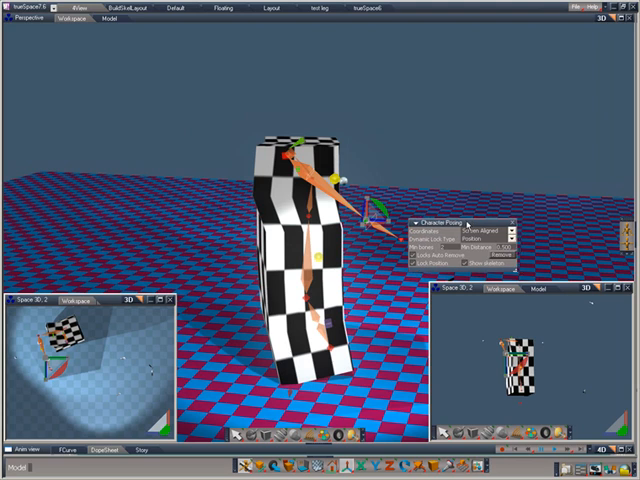
{"action": "left_click_drag", "start_coordinate": [475, 222], "coordinate": [463, 213]}
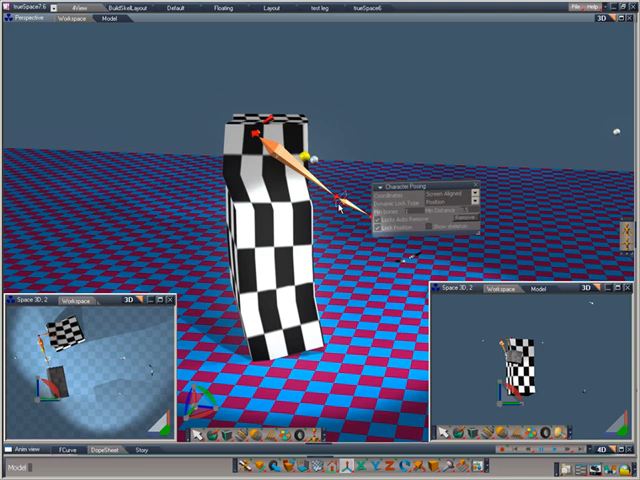
Drag the floating panel left and upward so the IK arm follows it, orbiting to look down
{"action": "mouse_move", "coordinate": [340, 205]}
{"action": "left_mouse_down"}
{"action": "mouse_move", "coordinate": [185, 215]}
{"action": "mouse_move", "coordinate": [350, 183]}
{"action": "mouse_move", "coordinate": [360, 213]}
{"action": "left_mouse_up"}
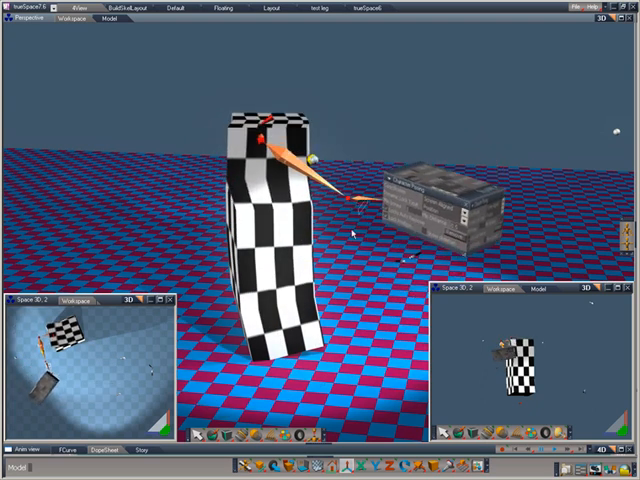
{"action": "mouse_move", "coordinate": [360, 213]}
{"action": "left_mouse_down"}
{"action": "mouse_move", "coordinate": [150, 243]}
{"action": "mouse_move", "coordinate": [400, 212]}
{"action": "left_mouse_up"}
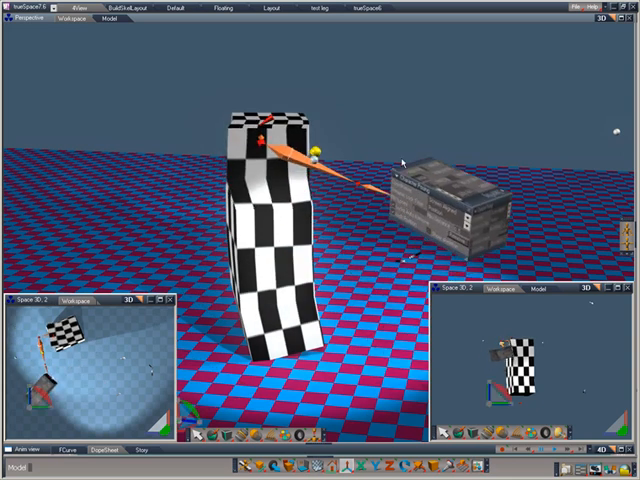
{"action": "right_click_drag", "start_coordinate": [401, 162], "coordinate": [401, 120]}
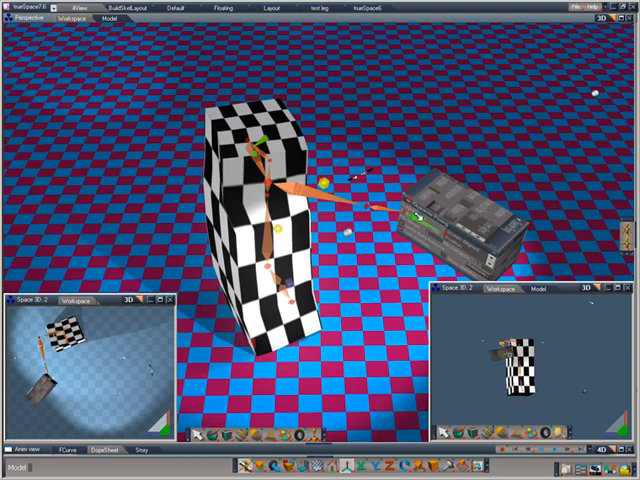
{"action": "left_click_drag", "start_coordinate": [420, 215], "coordinate": [415, 160]}
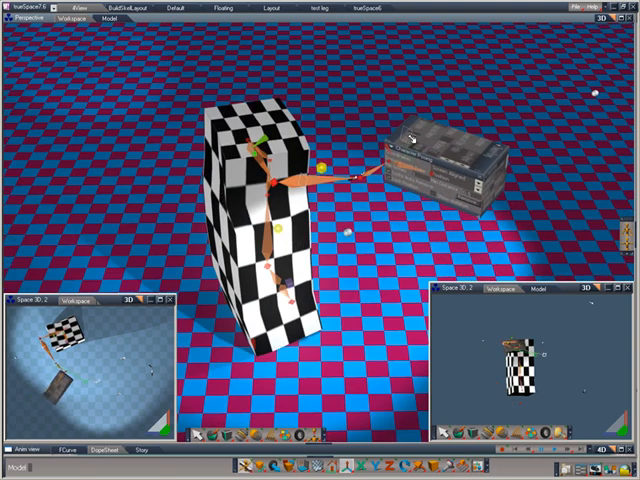
Carry the panel back down and to the right with the arm swinging after it
{"action": "mouse_move", "coordinate": [415, 218]}
{"action": "left_mouse_down"}
{"action": "mouse_move", "coordinate": [407, 258]}
{"action": "mouse_move", "coordinate": [343, 262]}
{"action": "mouse_move", "coordinate": [340, 350]}
{"action": "left_mouse_up"}
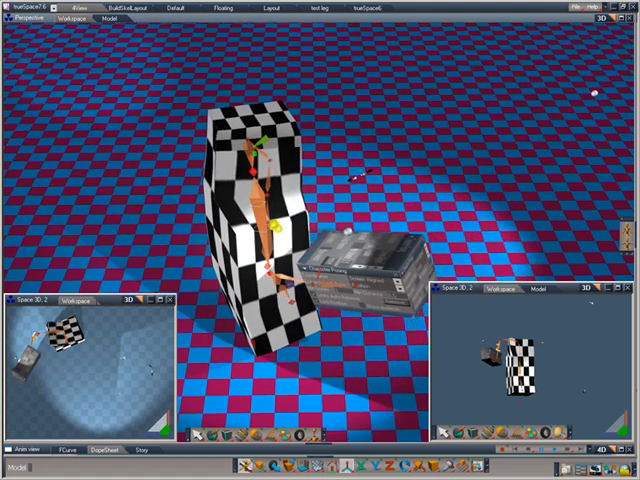
{"action": "mouse_move", "coordinate": [340, 350]}
{"action": "middle_mouse_down"}
{"action": "mouse_move", "coordinate": [340, 300]}
{"action": "mouse_move", "coordinate": [340, 350]}
{"action": "middle_mouse_up"}
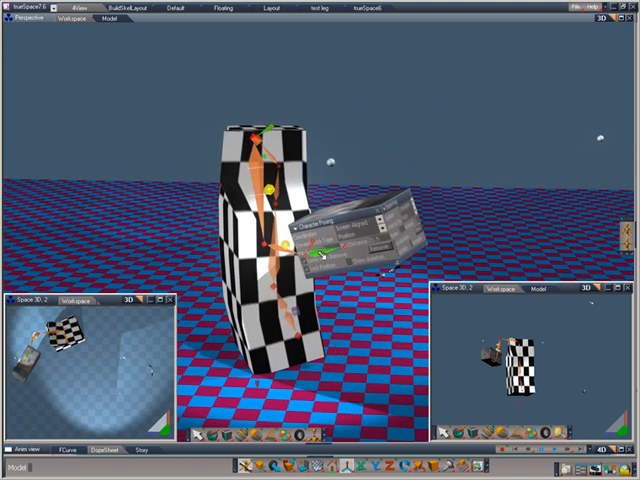
{"action": "mouse_move", "coordinate": [322, 256]}
{"action": "left_mouse_down"}
{"action": "mouse_move", "coordinate": [375, 235]}
{"action": "mouse_move", "coordinate": [410, 237]}
{"action": "mouse_move", "coordinate": [395, 230]}
{"action": "mouse_move", "coordinate": [380, 235]}
{"action": "left_mouse_up"}
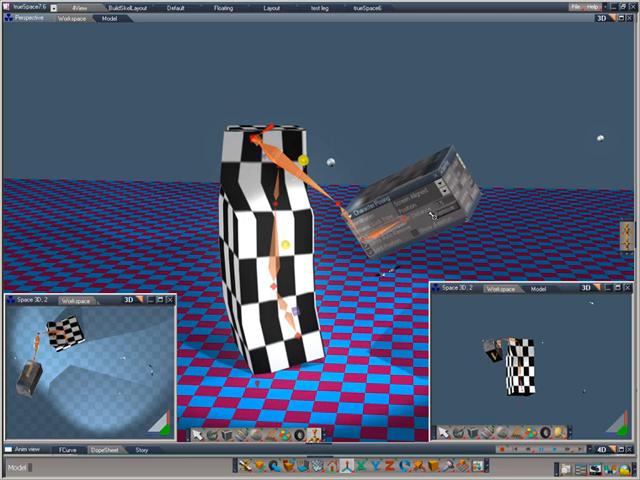
Flatten the floating panel, toggle Show skeleton and close the Character Posing settings
{"action": "left_click", "coordinate": [430, 213]}
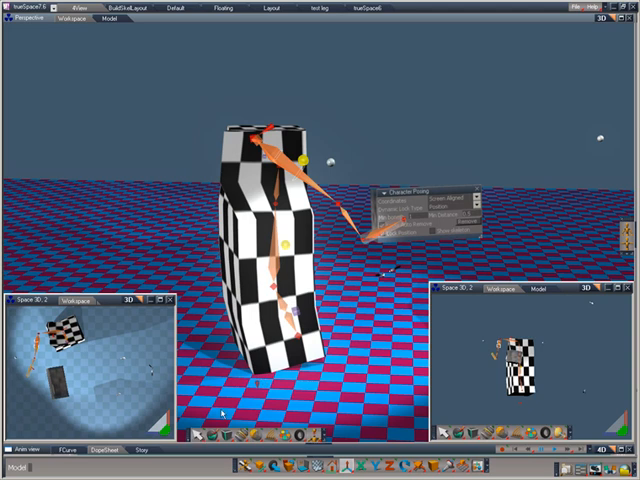
{"action": "left_click", "coordinate": [445, 217]}
{"action": "left_click", "coordinate": [445, 217]}
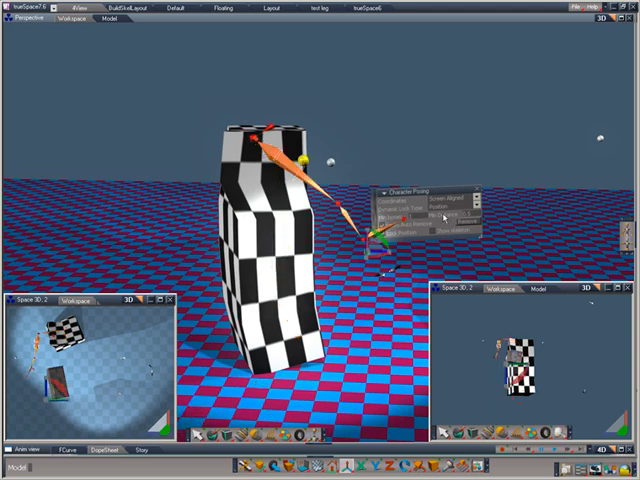
{"action": "left_click", "coordinate": [445, 217]}
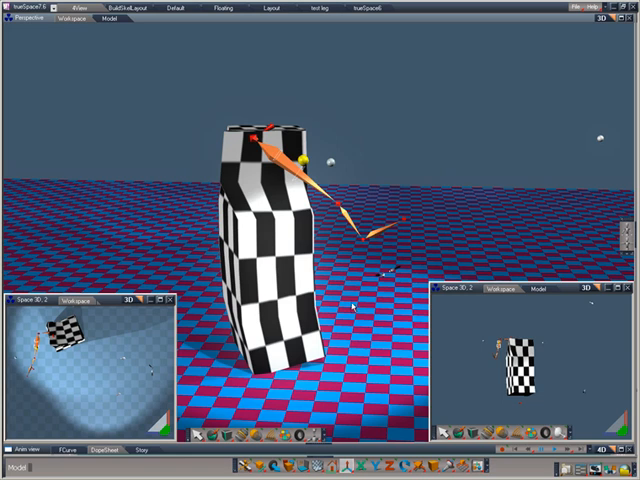
Choose the DynaPose tool again from its toolbar flyout
{"action": "left_click_drag", "start_coordinate": [314, 435], "coordinate": [314, 400]}
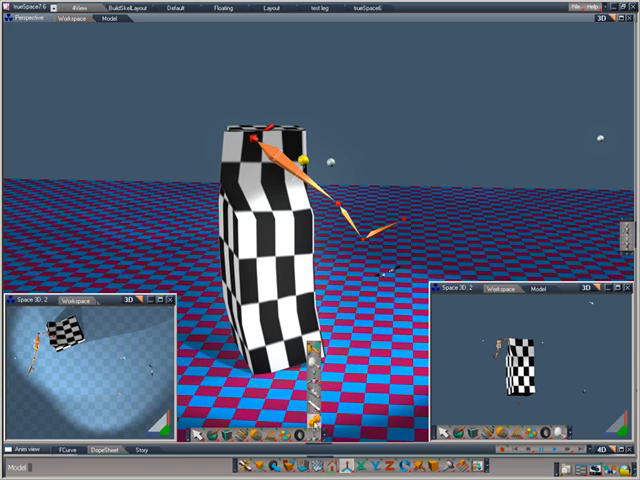
{"action": "left_click_drag", "start_coordinate": [314, 432], "coordinate": [355, 348]}
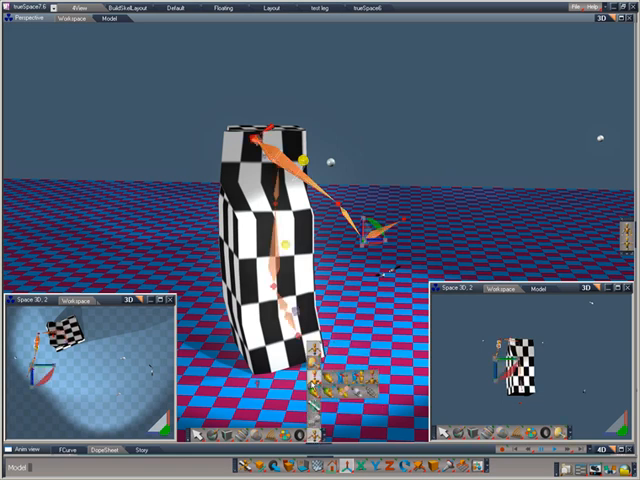
Float the Character Posing panel from the side stack and place it next to the character
{"action": "left_click", "coordinate": [355, 348]}
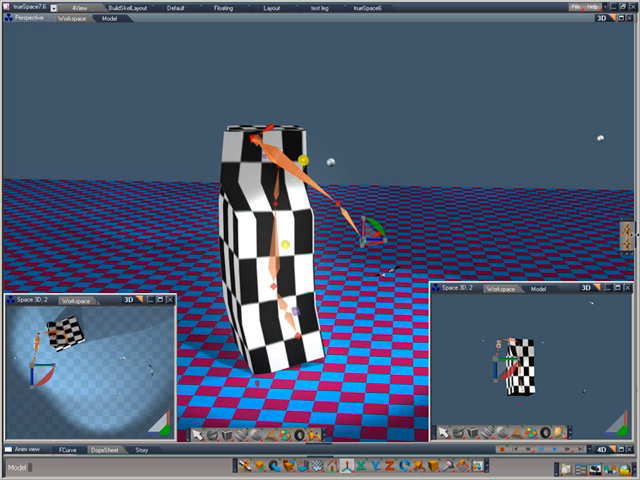
{"action": "left_click", "coordinate": [627, 160]}
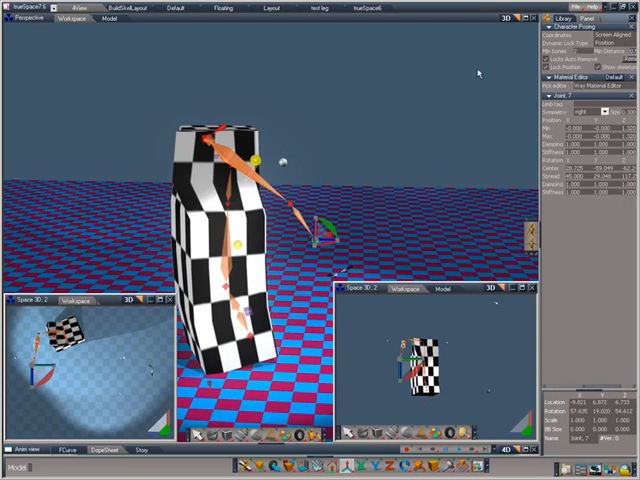
{"action": "left_click_drag", "start_coordinate": [575, 29], "coordinate": [390, 196]}
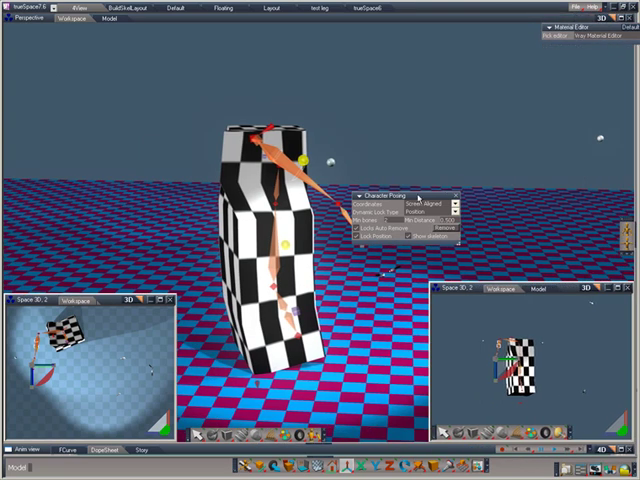
{"action": "left_click_drag", "start_coordinate": [418, 197], "coordinate": [470, 213]}
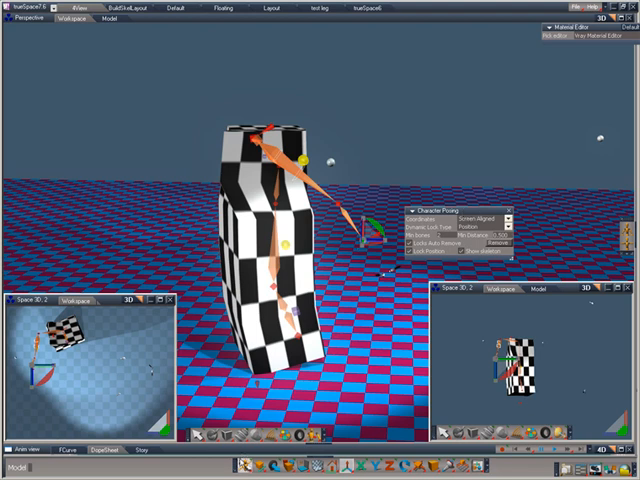
Deselect the IK handle, swing the arm tip up above the box, then pull it down beside the box
{"action": "left_click", "coordinate": [352, 268]}
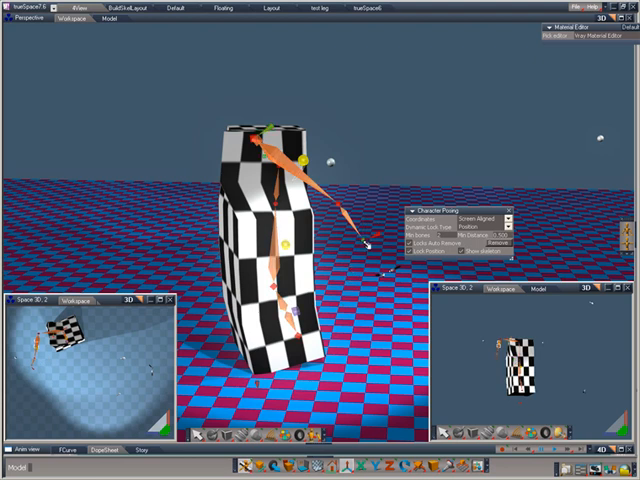
{"action": "mouse_move", "coordinate": [368, 244]}
{"action": "left_mouse_down"}
{"action": "mouse_move", "coordinate": [262, 252]}
{"action": "mouse_move", "coordinate": [356, 183]}
{"action": "mouse_move", "coordinate": [342, 270]}
{"action": "mouse_move", "coordinate": [385, 272]}
{"action": "mouse_move", "coordinate": [330, 252]}
{"action": "mouse_move", "coordinate": [330, 140]}
{"action": "mouse_move", "coordinate": [310, 70]}
{"action": "mouse_move", "coordinate": [268, 10]}
{"action": "mouse_move", "coordinate": [260, 40]}
{"action": "left_mouse_up"}
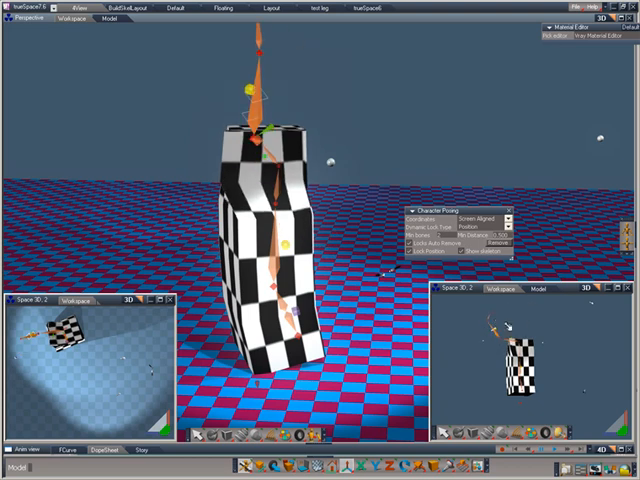
{"action": "left_click", "coordinate": [270, 52]}
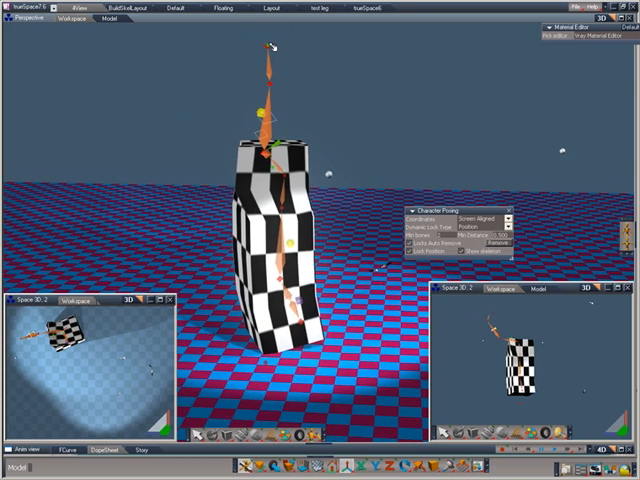
{"action": "left_click_drag", "start_coordinate": [270, 48], "coordinate": [338, 268]}
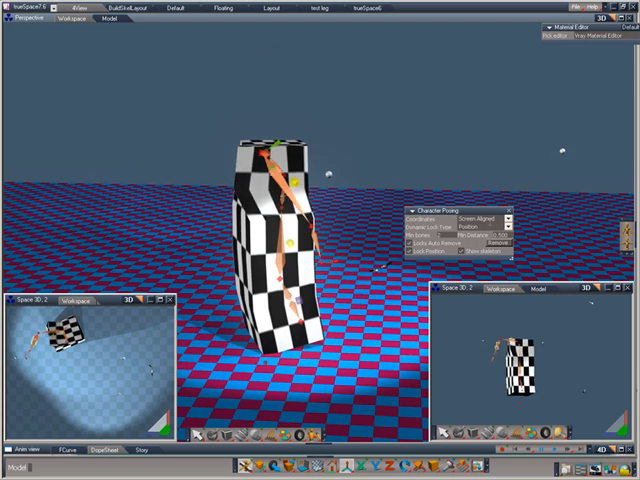
Set posing Coordinates to Screen, then swing the arm out left and back along the box
{"action": "left_click", "coordinate": [508, 221]}
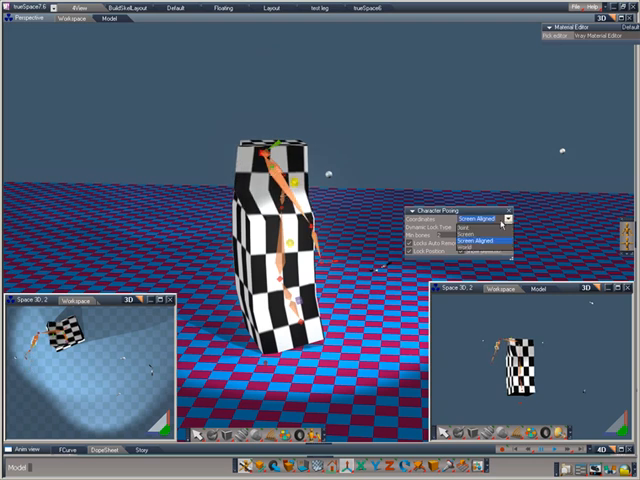
{"action": "left_click", "coordinate": [468, 232]}
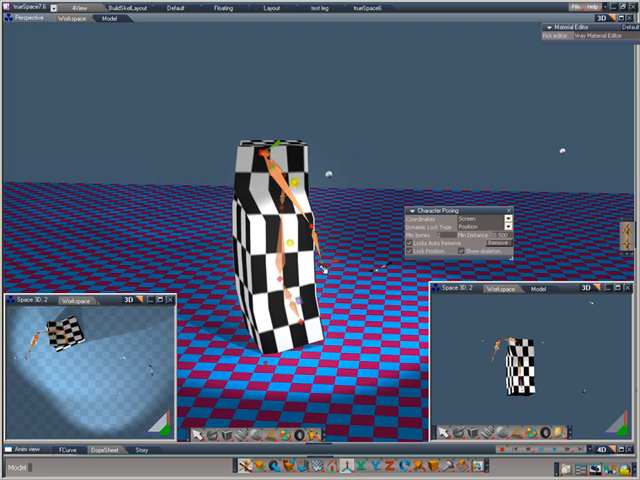
{"action": "left_click_drag", "start_coordinate": [323, 252], "coordinate": [128, 204]}
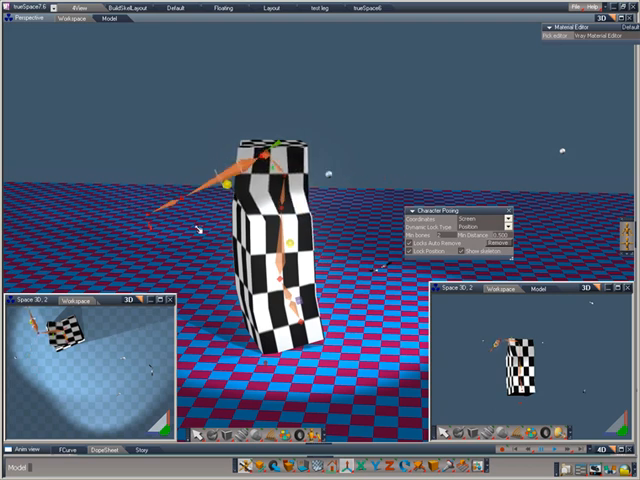
{"action": "mouse_move", "coordinate": [128, 204]}
{"action": "left_mouse_down"}
{"action": "mouse_move", "coordinate": [343, 225]}
{"action": "mouse_move", "coordinate": [395, 215]}
{"action": "left_mouse_up"}
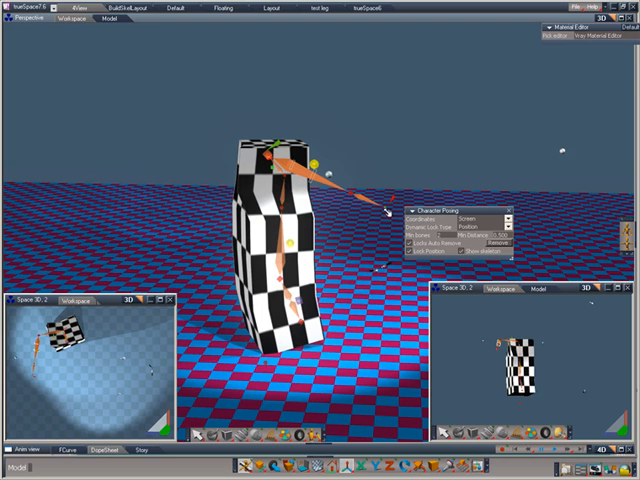
Lower the arm's tip and stretch the limb out onto the ground, orbiting to check
{"action": "mouse_move", "coordinate": [370, 200]}
{"action": "left_mouse_down"}
{"action": "mouse_move", "coordinate": [337, 260]}
{"action": "mouse_move", "coordinate": [372, 287]}
{"action": "left_mouse_up"}
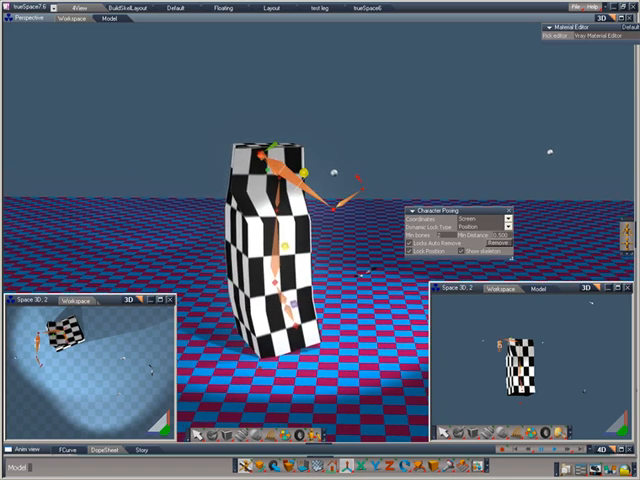
{"action": "mouse_move", "coordinate": [372, 287]}
{"action": "middle_mouse_down"}
{"action": "mouse_move", "coordinate": [372, 230]}
{"action": "mouse_move", "coordinate": [280, 285]}
{"action": "mouse_move", "coordinate": [258, 245]}
{"action": "middle_mouse_up"}
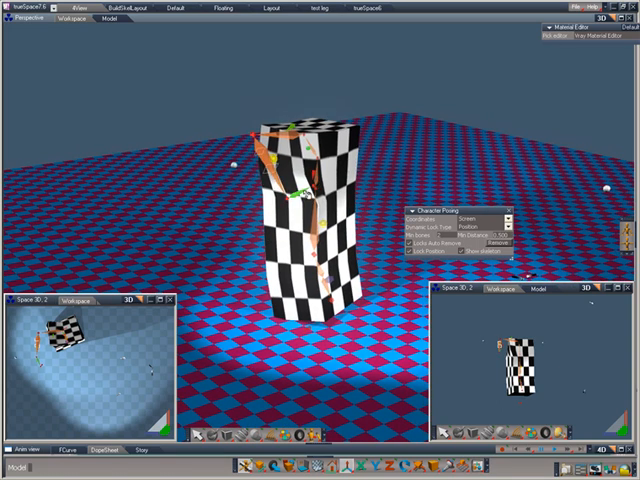
{"action": "mouse_move", "coordinate": [300, 195]}
{"action": "left_mouse_down"}
{"action": "mouse_move", "coordinate": [228, 208]}
{"action": "mouse_move", "coordinate": [365, 213]}
{"action": "mouse_move", "coordinate": [250, 218]}
{"action": "mouse_move", "coordinate": [283, 222]}
{"action": "mouse_move", "coordinate": [348, 121]}
{"action": "mouse_move", "coordinate": [312, 240]}
{"action": "mouse_move", "coordinate": [290, 205]}
{"action": "mouse_move", "coordinate": [372, 272]}
{"action": "left_mouse_up"}
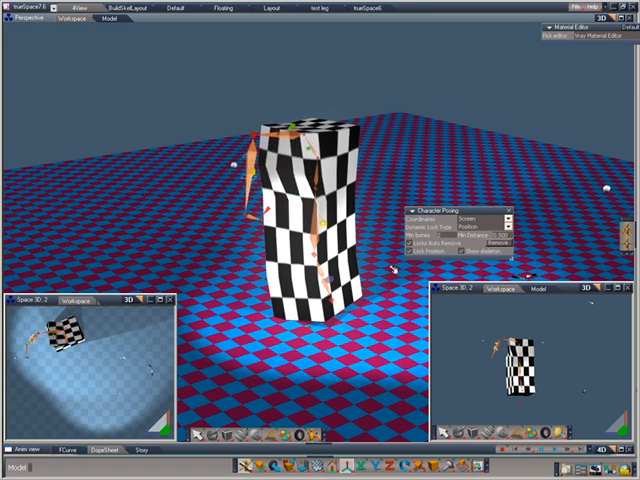
Set Coordinates back to Screen Aligned while orbiting the view around the character
{"action": "right_click_drag", "start_coordinate": [393, 268], "coordinate": [586, 213]}
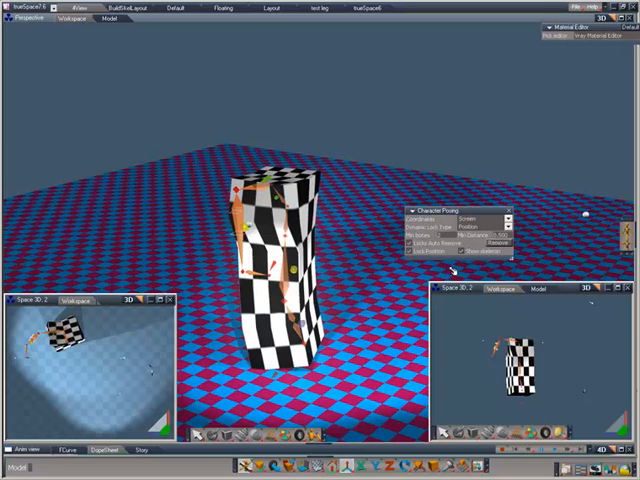
{"action": "left_click", "coordinate": [508, 218]}
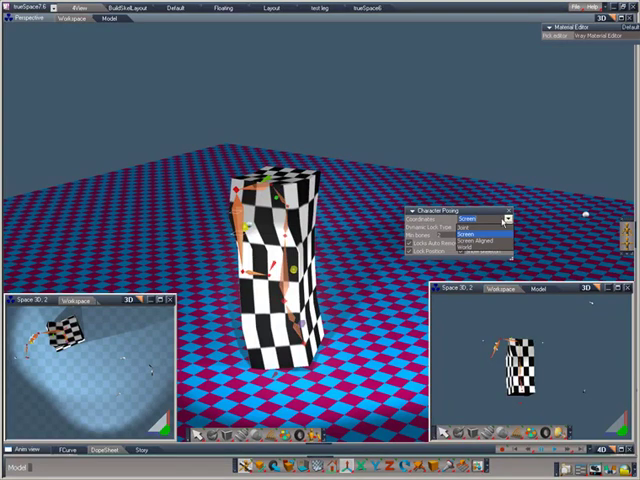
{"action": "left_click", "coordinate": [480, 243]}
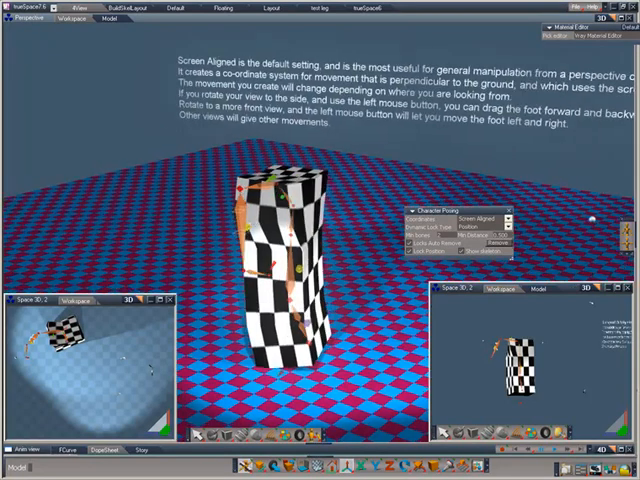
{"action": "right_click_drag", "start_coordinate": [592, 218], "coordinate": [551, 192]}
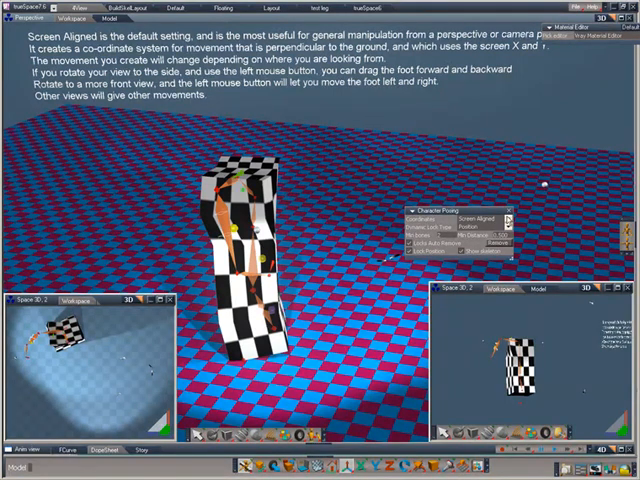
Switch posing coordinates to Screen and nudge the arm's end bone slightly
{"action": "left_click", "coordinate": [508, 219]}
{"action": "left_click", "coordinate": [485, 237]}
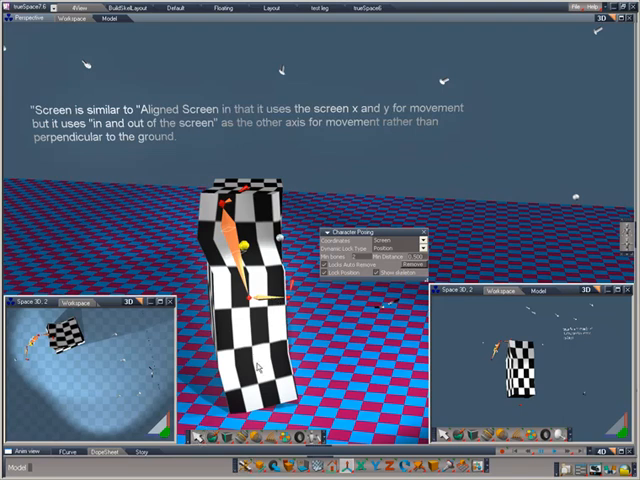
{"action": "left_click", "coordinate": [197, 437]}
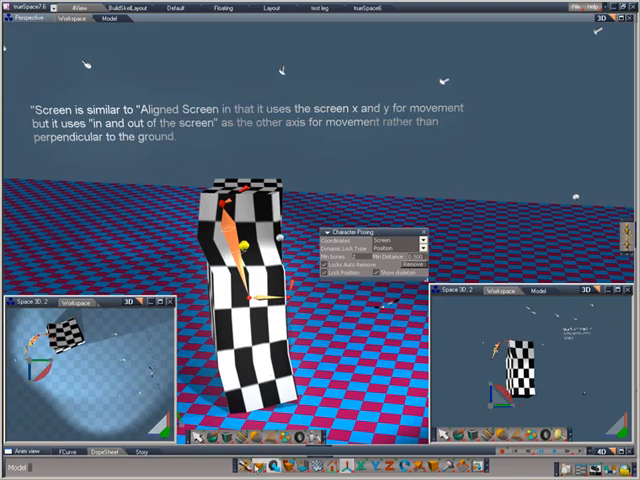
{"action": "mouse_move", "coordinate": [258, 296]}
{"action": "left_mouse_down"}
{"action": "mouse_move", "coordinate": [272, 302]}
{"action": "mouse_move", "coordinate": [162, 285]}
{"action": "mouse_move", "coordinate": [250, 215]}
{"action": "mouse_move", "coordinate": [310, 290]}
{"action": "mouse_move", "coordinate": [280, 175]}
{"action": "mouse_move", "coordinate": [255, 130]}
{"action": "mouse_move", "coordinate": [245, 80]}
{"action": "mouse_move", "coordinate": [250, 70]}
{"action": "mouse_move", "coordinate": [275, 322]}
{"action": "mouse_move", "coordinate": [272, 300]}
{"action": "mouse_move", "coordinate": [275, 290]}
{"action": "mouse_move", "coordinate": [285, 290]}
{"action": "mouse_move", "coordinate": [290, 265]}
{"action": "mouse_move", "coordinate": [282, 295]}
{"action": "mouse_move", "coordinate": [290, 300]}
{"action": "mouse_move", "coordinate": [295, 270]}
{"action": "mouse_move", "coordinate": [288, 288]}
{"action": "left_mouse_up"}
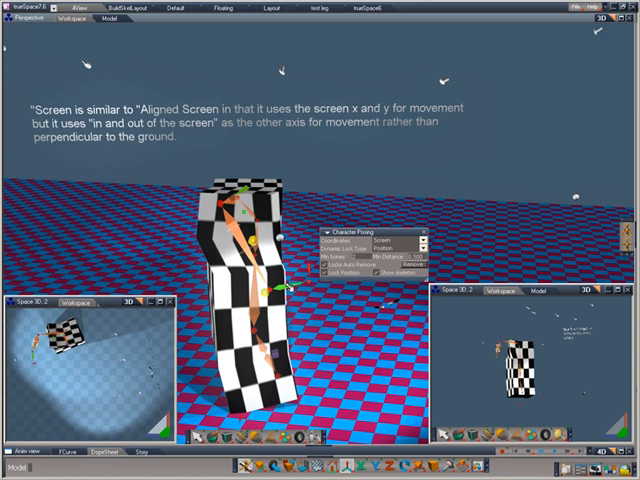
Try Screen Aligned coordinates, then settle on World coordinates for posing
{"action": "left_click", "coordinate": [423, 242]}
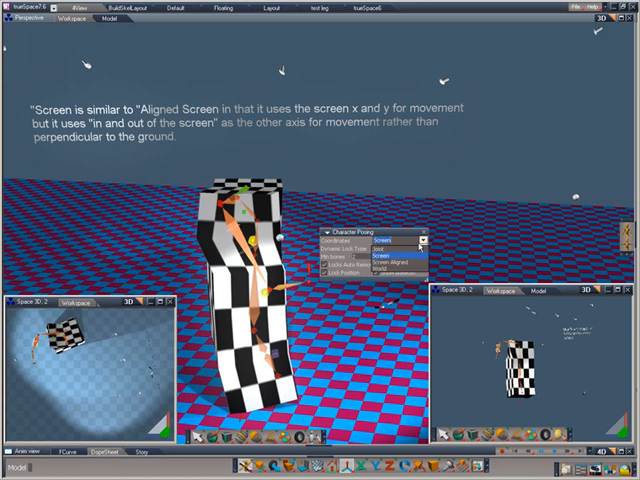
{"action": "left_click", "coordinate": [395, 262]}
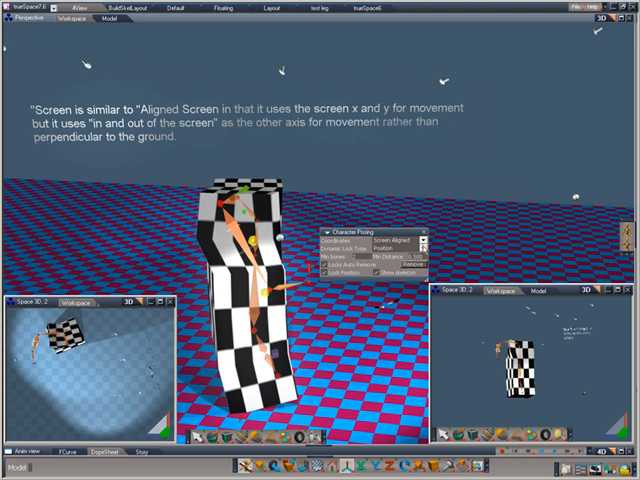
{"action": "left_click", "coordinate": [423, 241]}
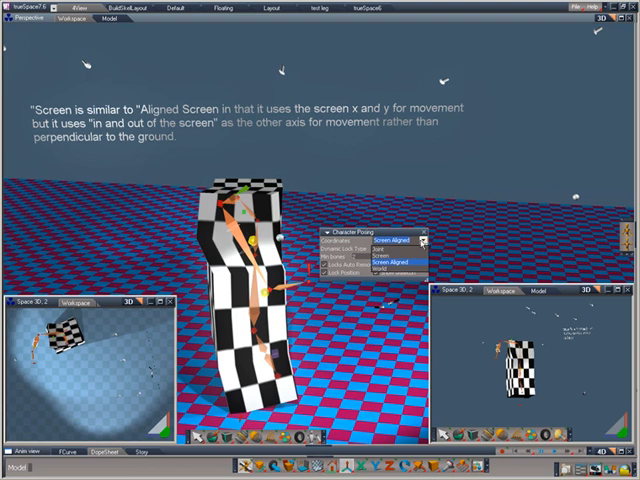
{"action": "left_click", "coordinate": [386, 248]}
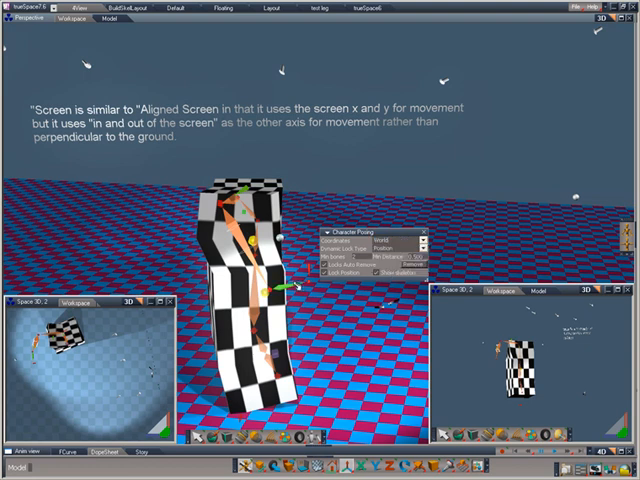
Swing the arm bone up above the figure and bend it back toward the head
{"action": "left_click_drag", "start_coordinate": [296, 288], "coordinate": [305, 275]}
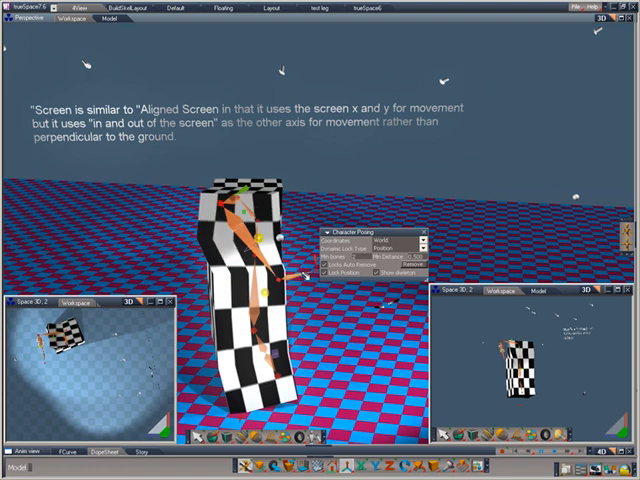
{"action": "mouse_move", "coordinate": [305, 275]}
{"action": "left_mouse_down"}
{"action": "mouse_move", "coordinate": [302, 218]}
{"action": "mouse_move", "coordinate": [270, 92]}
{"action": "left_mouse_up"}
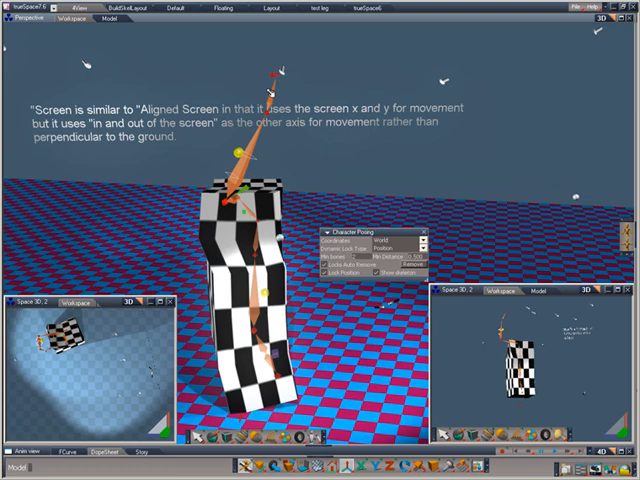
{"action": "mouse_move", "coordinate": [270, 92]}
{"action": "left_mouse_down"}
{"action": "mouse_move", "coordinate": [265, 237]}
{"action": "mouse_move", "coordinate": [168, 270]}
{"action": "mouse_move", "coordinate": [166, 264]}
{"action": "mouse_move", "coordinate": [270, 270]}
{"action": "mouse_move", "coordinate": [298, 282]}
{"action": "mouse_move", "coordinate": [266, 196]}
{"action": "mouse_move", "coordinate": [272, 260]}
{"action": "mouse_move", "coordinate": [280, 276]}
{"action": "mouse_move", "coordinate": [188, 272]}
{"action": "mouse_move", "coordinate": [240, 268]}
{"action": "mouse_move", "coordinate": [272, 276]}
{"action": "left_mouse_up"}
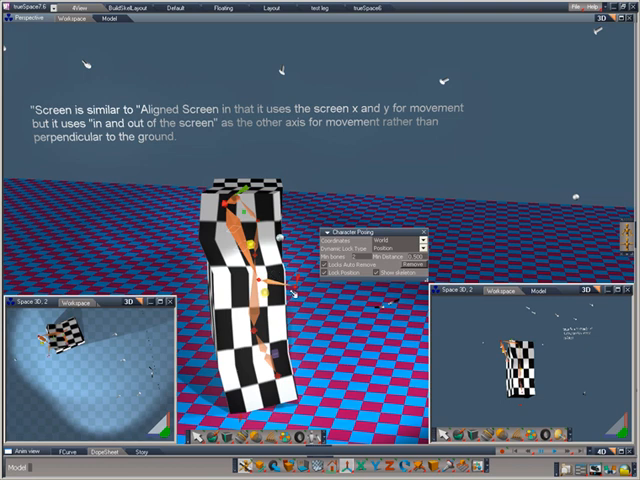
Switch posing coordinates to Joint and swing the arm bone outward, down and back up
{"action": "left_click", "coordinate": [423, 241]}
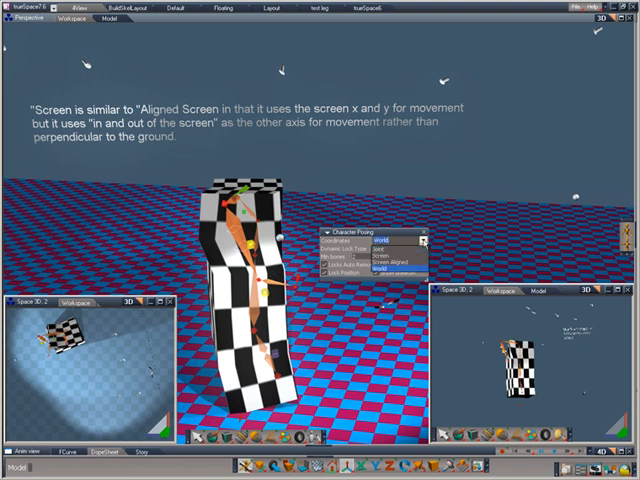
{"action": "left_click", "coordinate": [413, 248]}
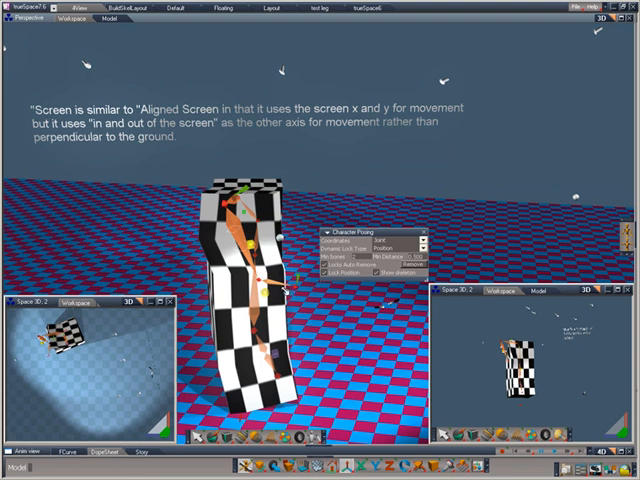
{"action": "mouse_move", "coordinate": [272, 288]}
{"action": "left_mouse_down"}
{"action": "mouse_move", "coordinate": [298, 272]}
{"action": "mouse_move", "coordinate": [293, 274]}
{"action": "left_mouse_up"}
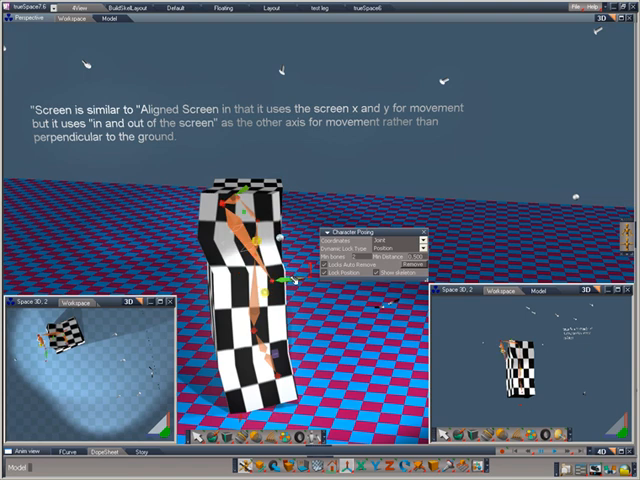
{"action": "mouse_move", "coordinate": [293, 280]}
{"action": "left_mouse_down"}
{"action": "mouse_move", "coordinate": [278, 268]}
{"action": "mouse_move", "coordinate": [272, 310]}
{"action": "left_mouse_up"}
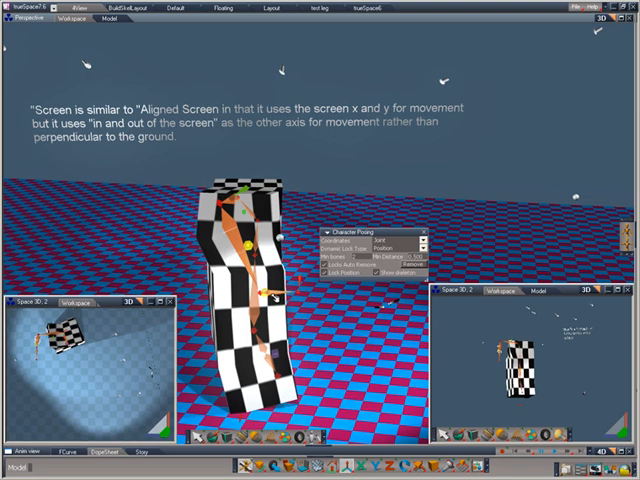
{"action": "mouse_move", "coordinate": [272, 310]}
{"action": "left_mouse_down"}
{"action": "mouse_move", "coordinate": [285, 245]}
{"action": "mouse_move", "coordinate": [273, 288]}
{"action": "left_mouse_up"}
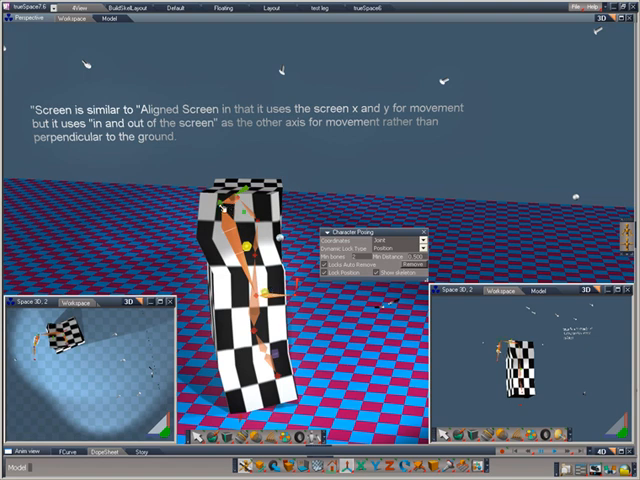
Select the upper and lower arm bones and confirm Joint coordinates remain chosen
{"action": "left_click", "coordinate": [232, 230]}
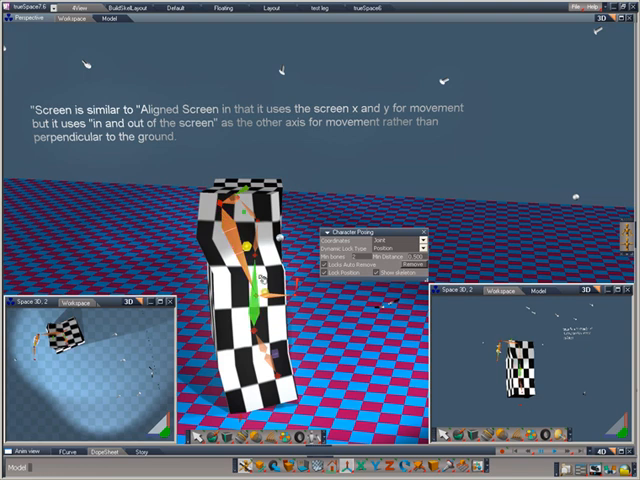
{"action": "left_click", "coordinate": [278, 295]}
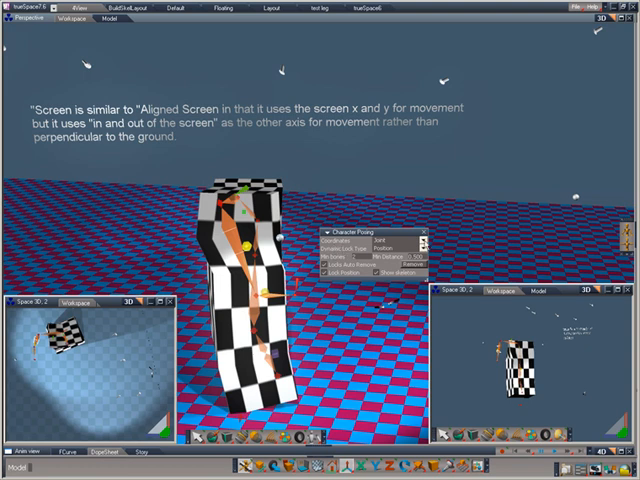
{"action": "left_click", "coordinate": [423, 242]}
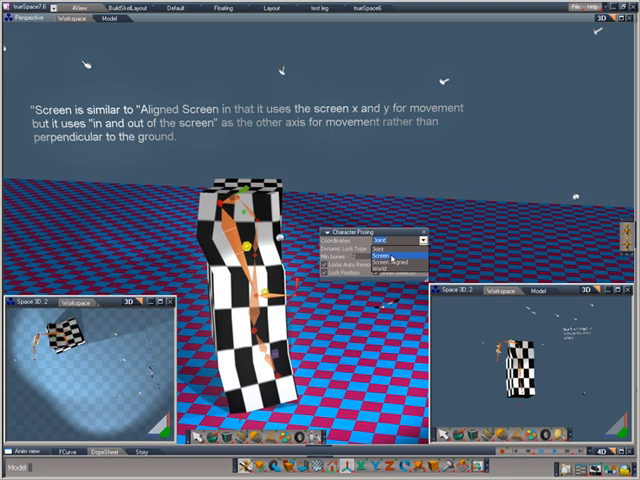
{"action": "left_click", "coordinate": [391, 259]}
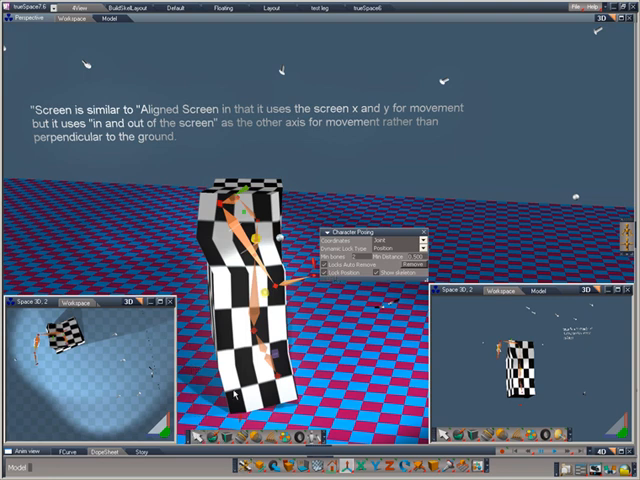
Bring the DynaPose skeleton back and start bending the figure over toward the ground
{"action": "left_click", "coordinate": [270, 397]}
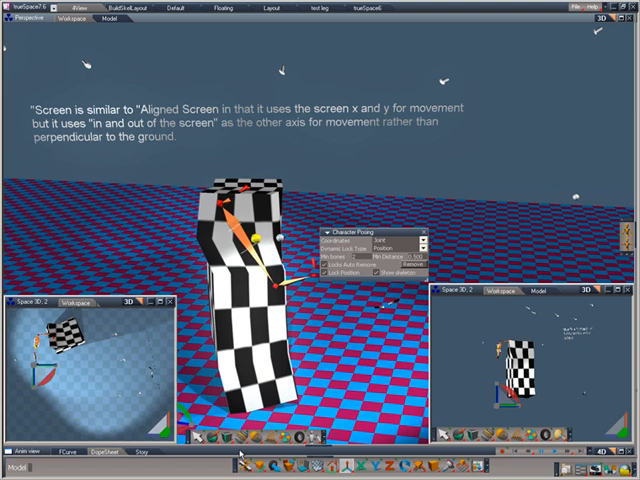
{"action": "left_click", "coordinate": [247, 203]}
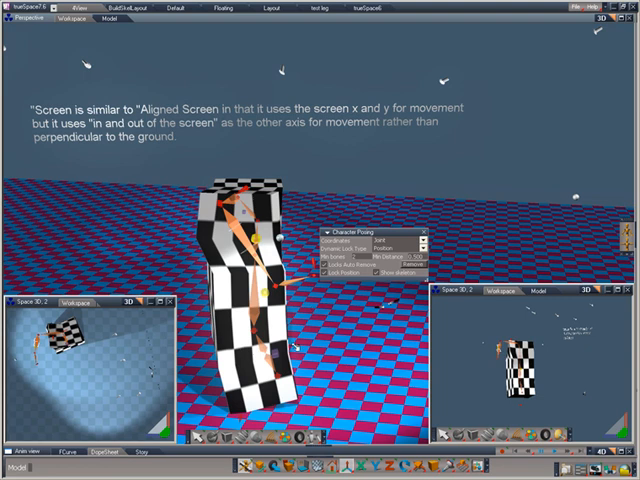
{"action": "mouse_move", "coordinate": [255, 398]}
{"action": "left_mouse_down"}
{"action": "mouse_move", "coordinate": [222, 372]}
{"action": "mouse_move", "coordinate": [270, 392]}
{"action": "left_mouse_up"}
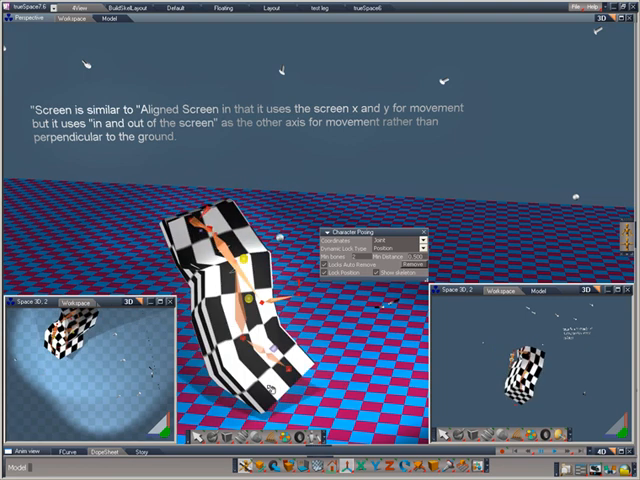
Tilt the figure into a strongly bent S-shaped lean and show its full skeleton
{"action": "left_click_drag", "start_coordinate": [270, 392], "coordinate": [310, 335]}
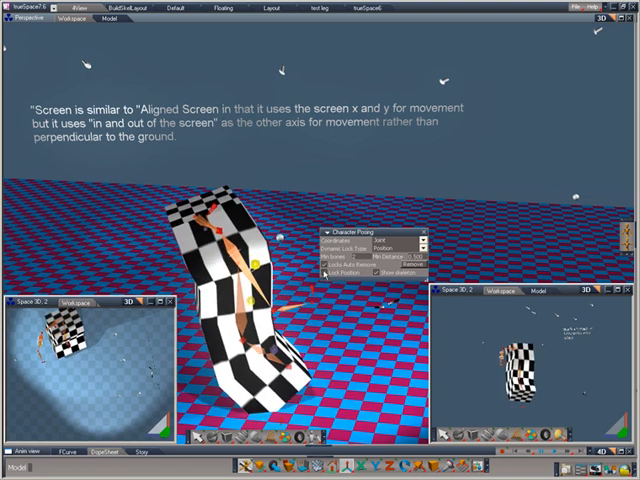
{"action": "mouse_move", "coordinate": [268, 378]}
{"action": "left_mouse_down"}
{"action": "mouse_move", "coordinate": [452, 370]}
{"action": "mouse_move", "coordinate": [280, 238]}
{"action": "mouse_move", "coordinate": [280, 388]}
{"action": "mouse_move", "coordinate": [380, 278]}
{"action": "left_mouse_up"}
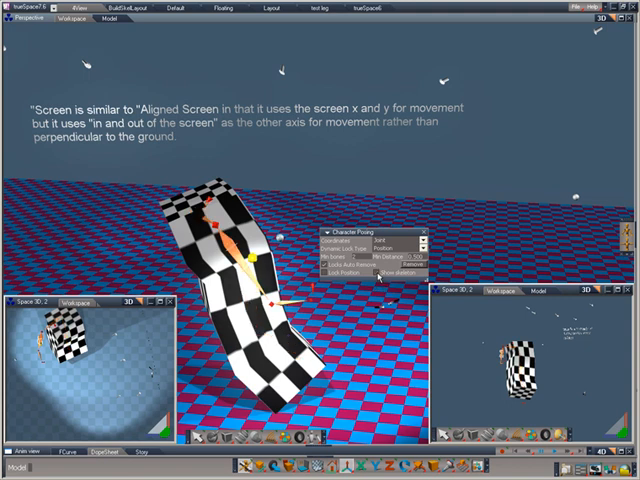
{"action": "left_click", "coordinate": [379, 273]}
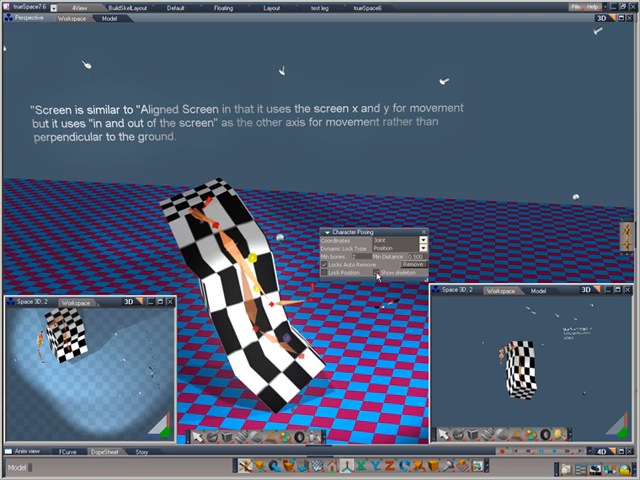